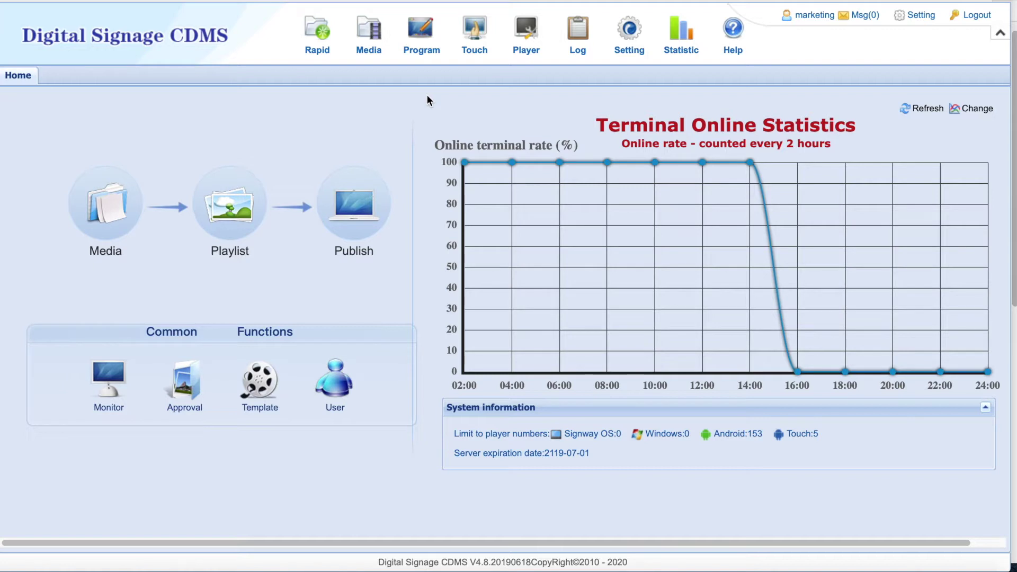
Step: Create a new playlist based on the user template "Template 2c"
{"action": "mouse_move", "coordinate": [422, 37]}
{"action": "left_click", "coordinate": [431, 98]}
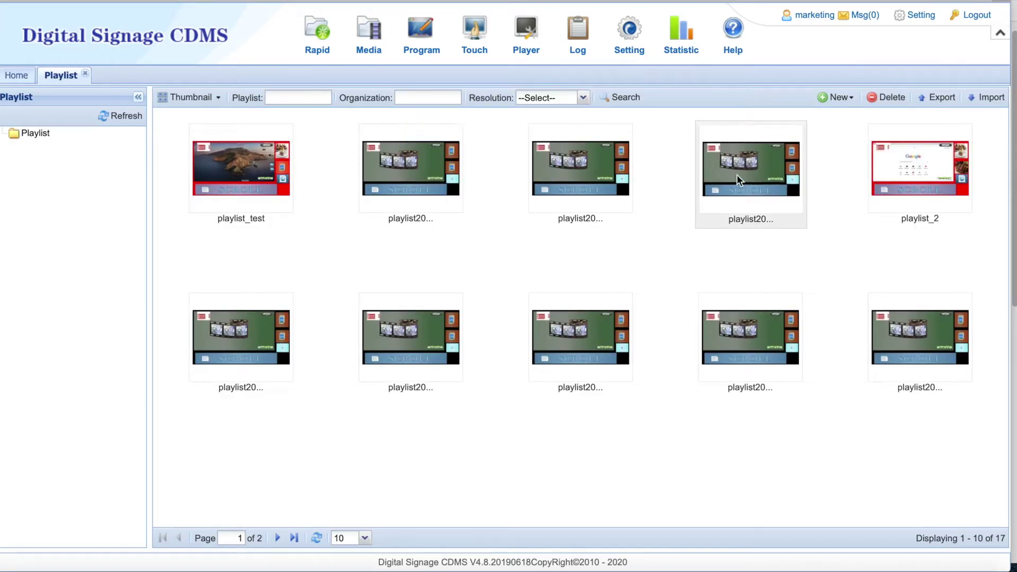
{"action": "left_click", "coordinate": [841, 100]}
{"action": "left_click", "coordinate": [858, 116]}
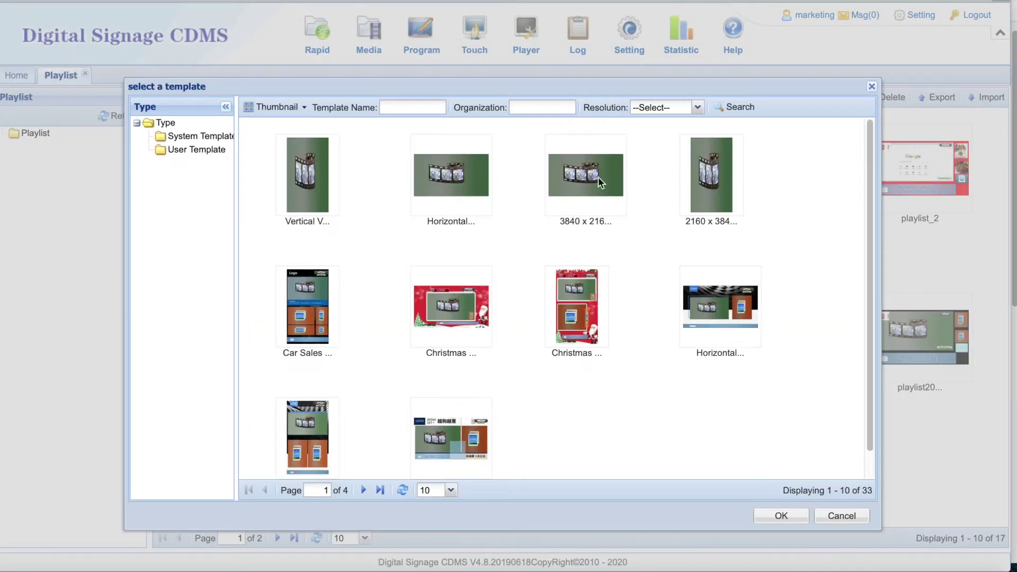
{"action": "left_click", "coordinate": [209, 151]}
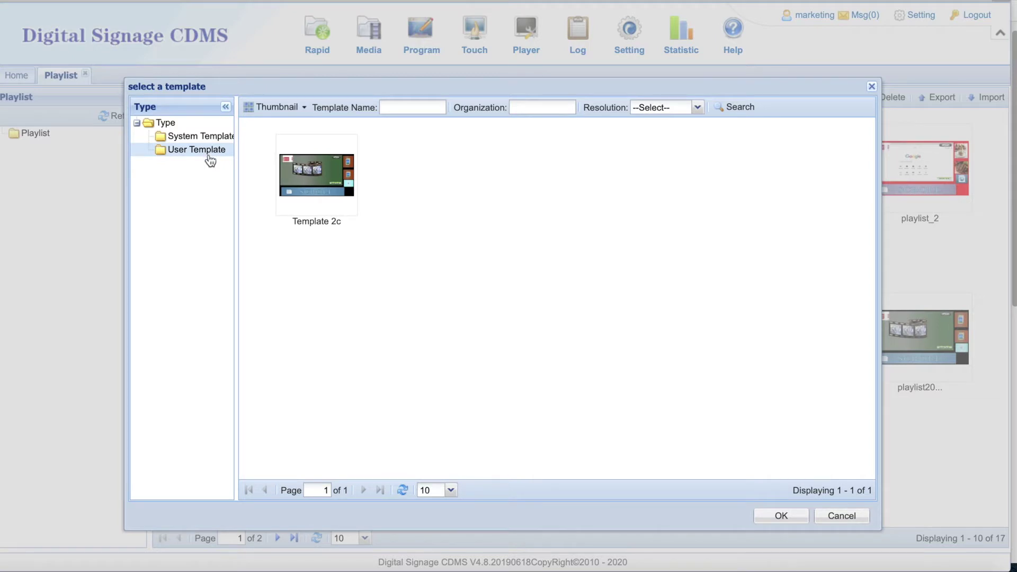
{"action": "left_click", "coordinate": [311, 174]}
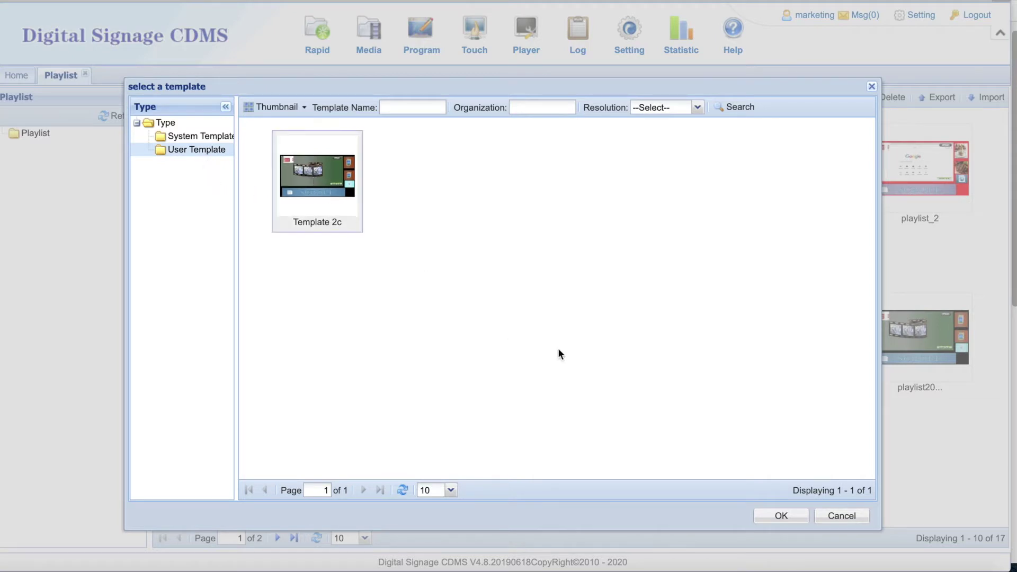
{"action": "left_click", "coordinate": [766, 515]}
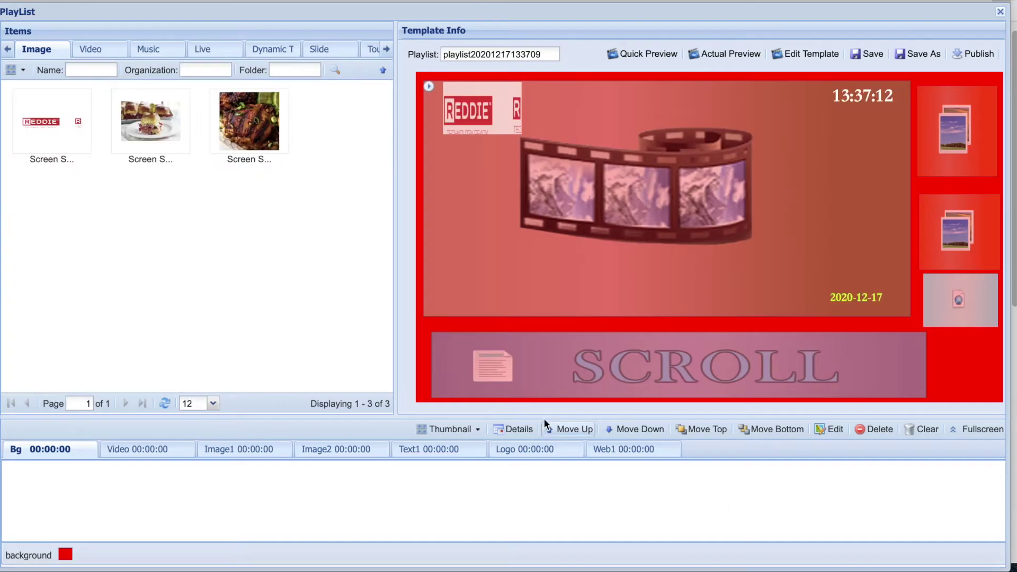
Step: Name the playlist "playlistTest"
{"action": "left_click_drag", "start_coordinate": [543, 54], "coordinate": [470, 55]}
{"action": "type", "text": "T"}
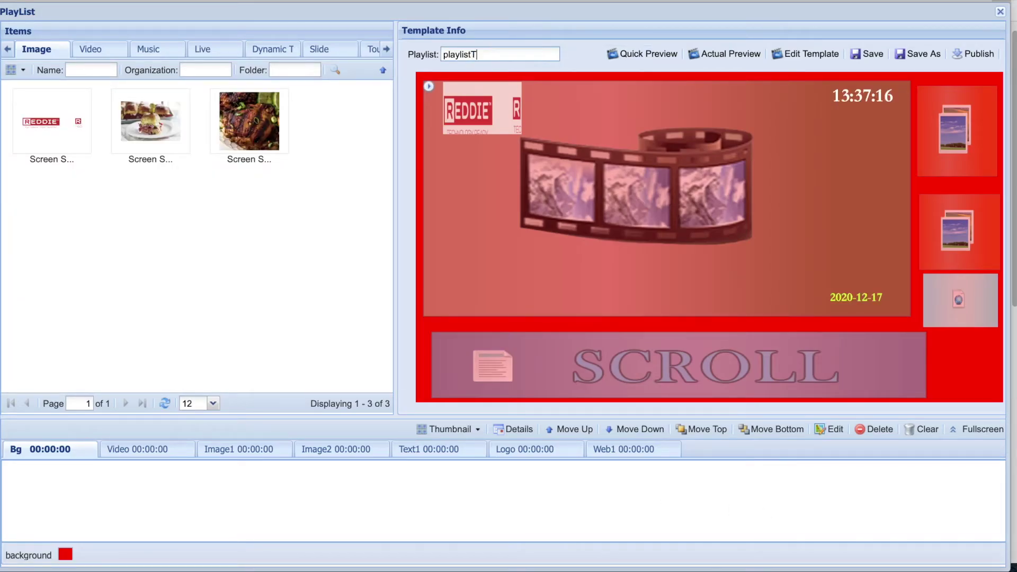
{"action": "type", "text": "est"}
Step: Add the first 00:01:22 screen recording to the template's Video area and check the playlist in a quick preview
{"action": "left_click", "coordinate": [517, 257]}
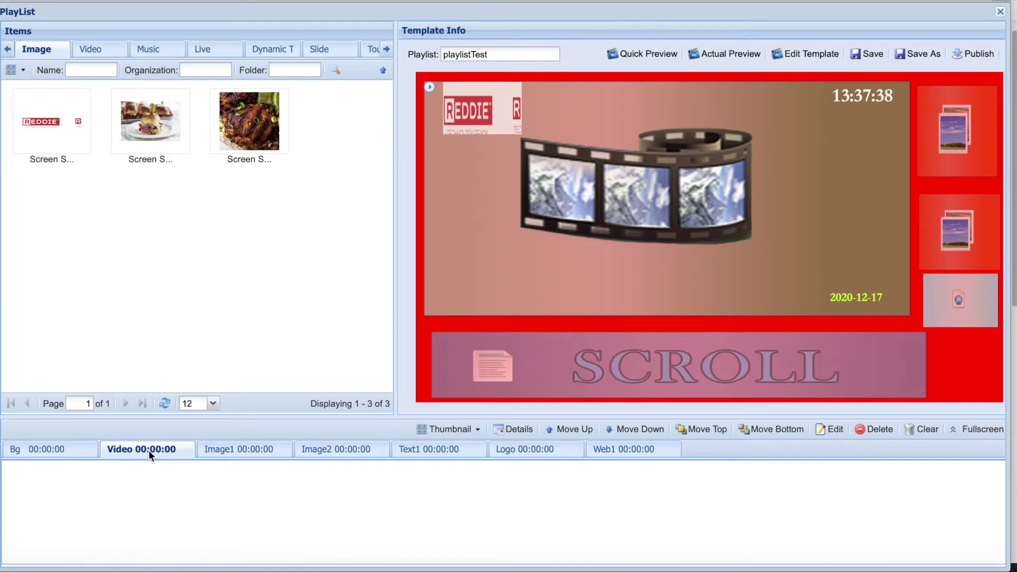
{"action": "left_click", "coordinate": [97, 53]}
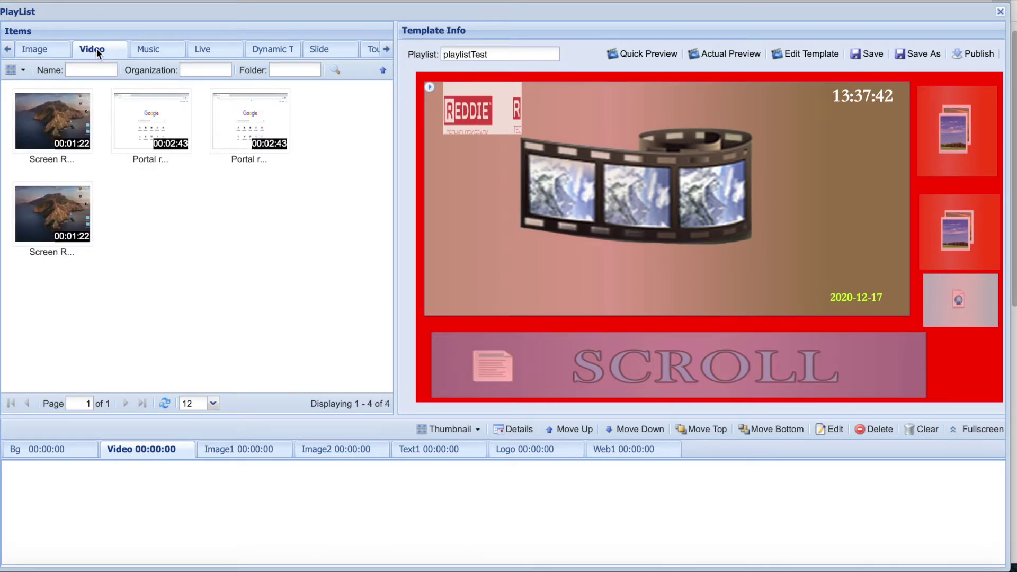
{"action": "left_click", "coordinate": [70, 120]}
{"action": "left_click_drag", "start_coordinate": [69, 119], "coordinate": [23, 467]}
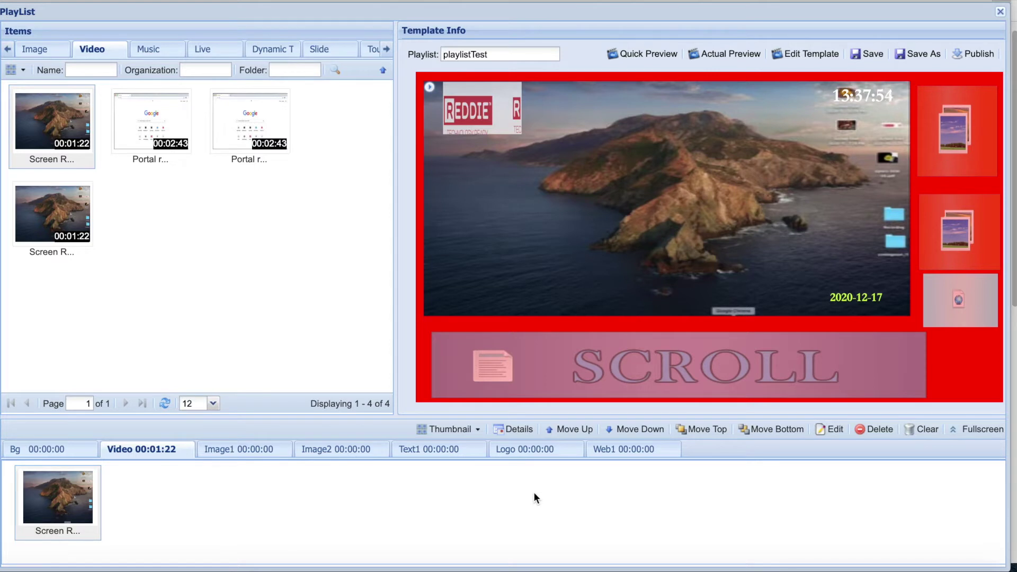
{"action": "left_click", "coordinate": [643, 55]}
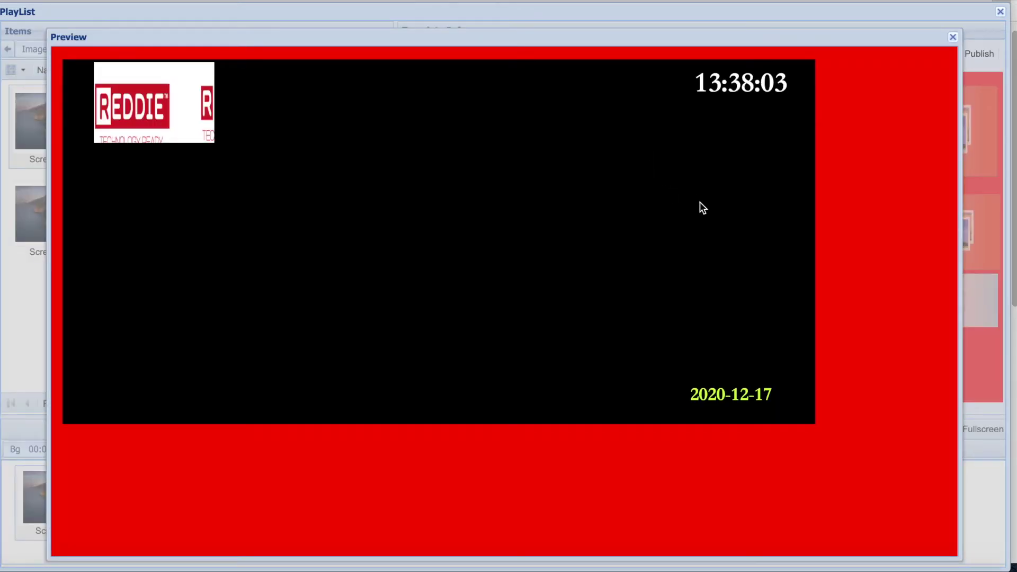
{"action": "left_click", "coordinate": [952, 38]}
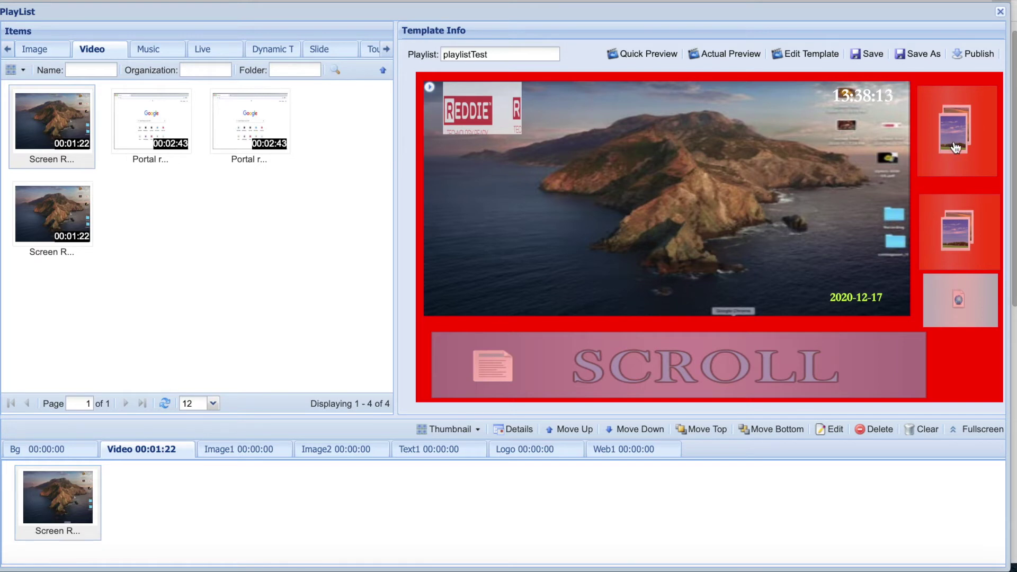
Step: Add the picture of the dessert on a white plate to the Image1 area
{"action": "left_click", "coordinate": [275, 449]}
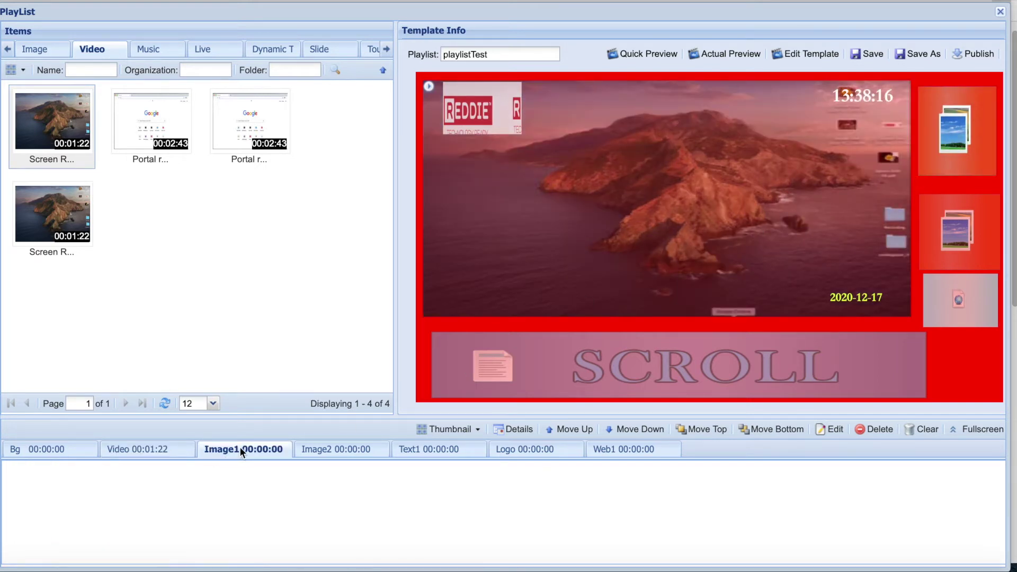
{"action": "left_click", "coordinate": [41, 50]}
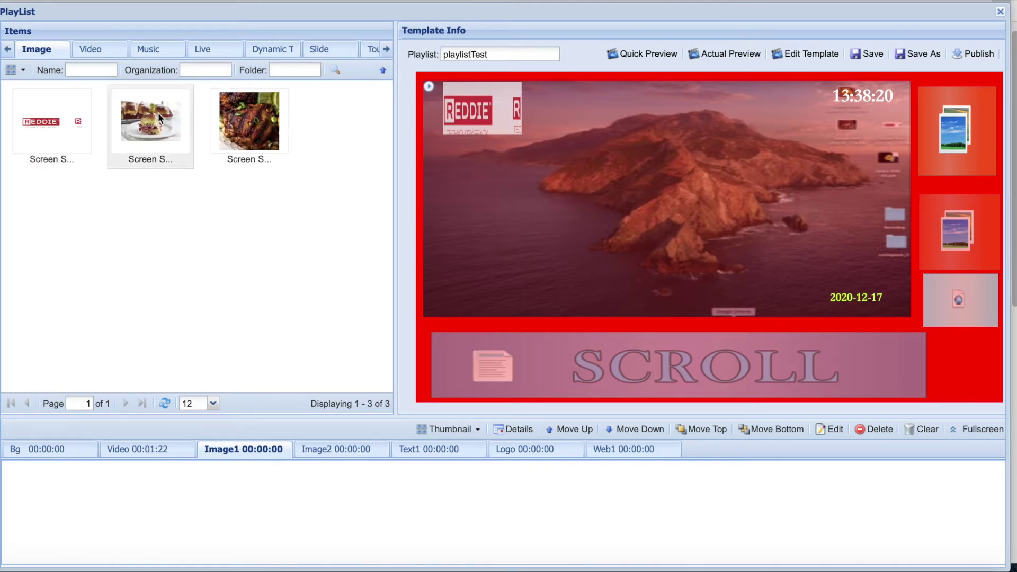
{"action": "left_click", "coordinate": [158, 113]}
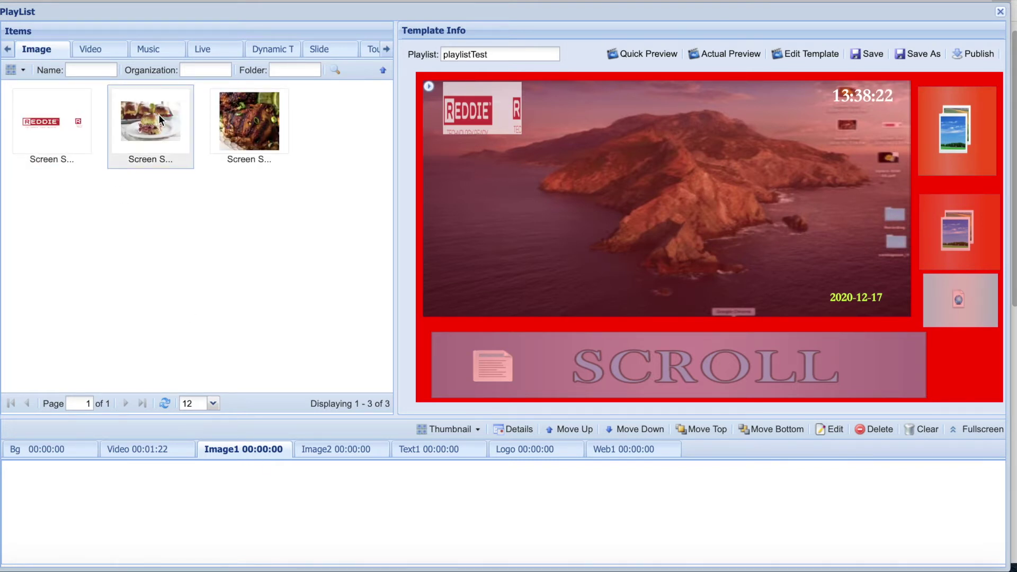
{"action": "left_click_drag", "start_coordinate": [158, 114], "coordinate": [26, 474]}
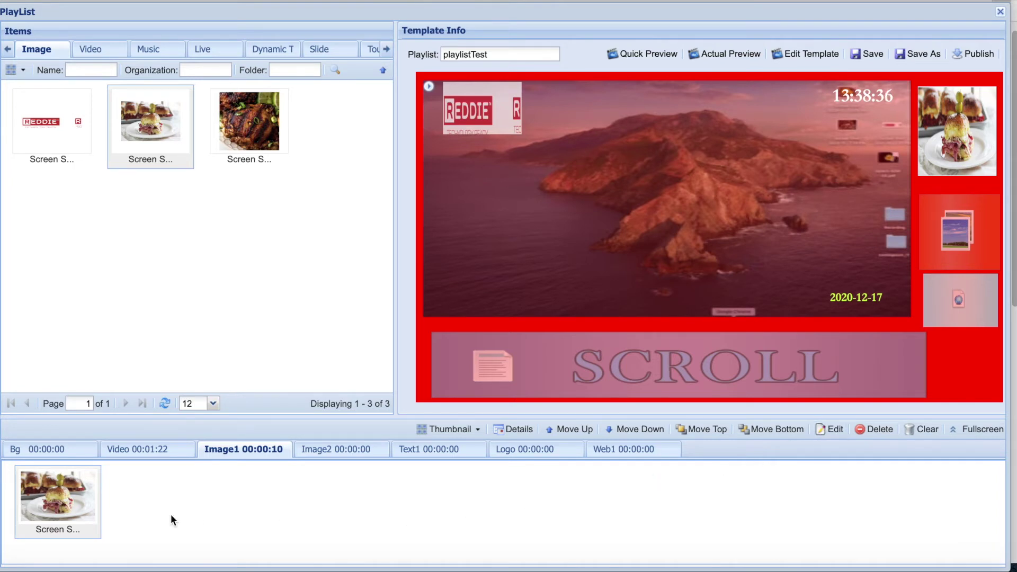
Step: Try the Scale fill effect on the Image1 picture and return it to Fill
{"action": "left_click", "coordinate": [832, 429]}
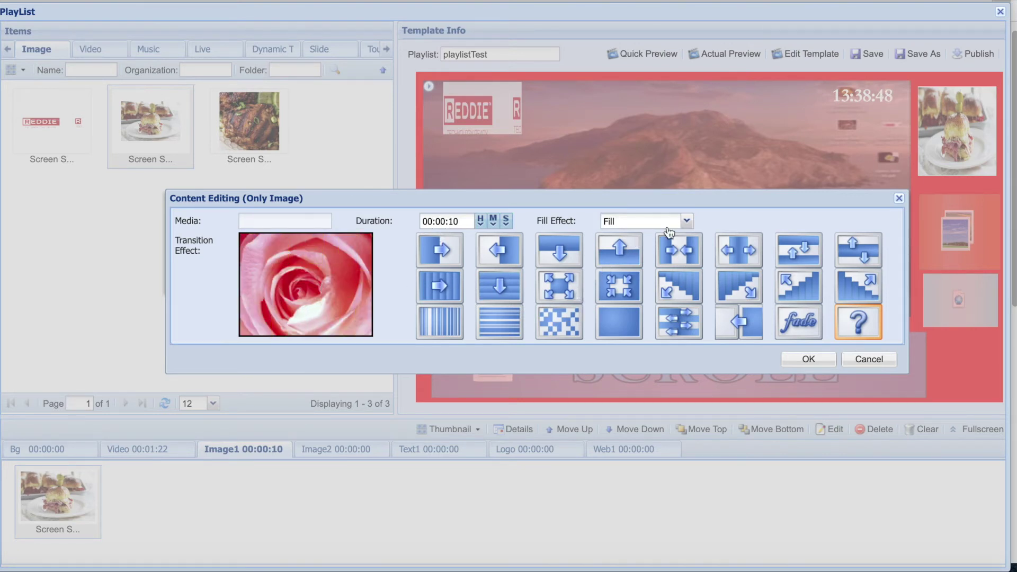
{"action": "left_click", "coordinate": [686, 221]}
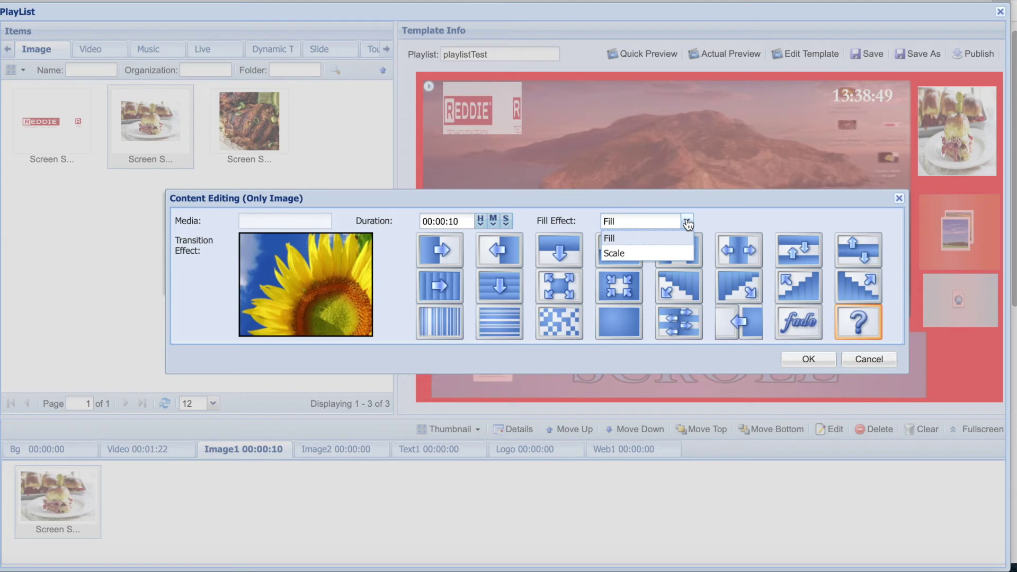
{"action": "left_click", "coordinate": [631, 256]}
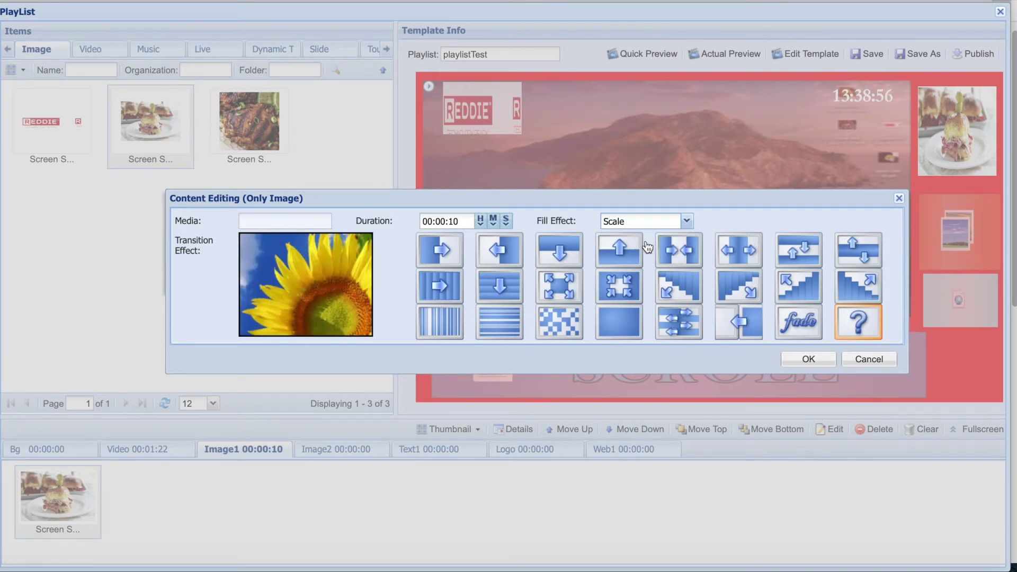
{"action": "left_click", "coordinate": [687, 222]}
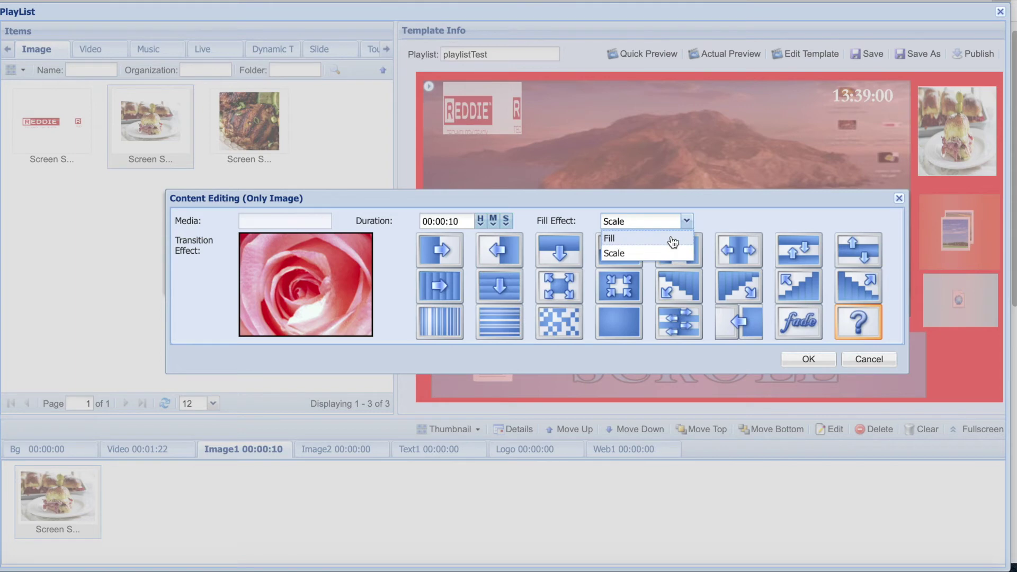
{"action": "left_click", "coordinate": [673, 239]}
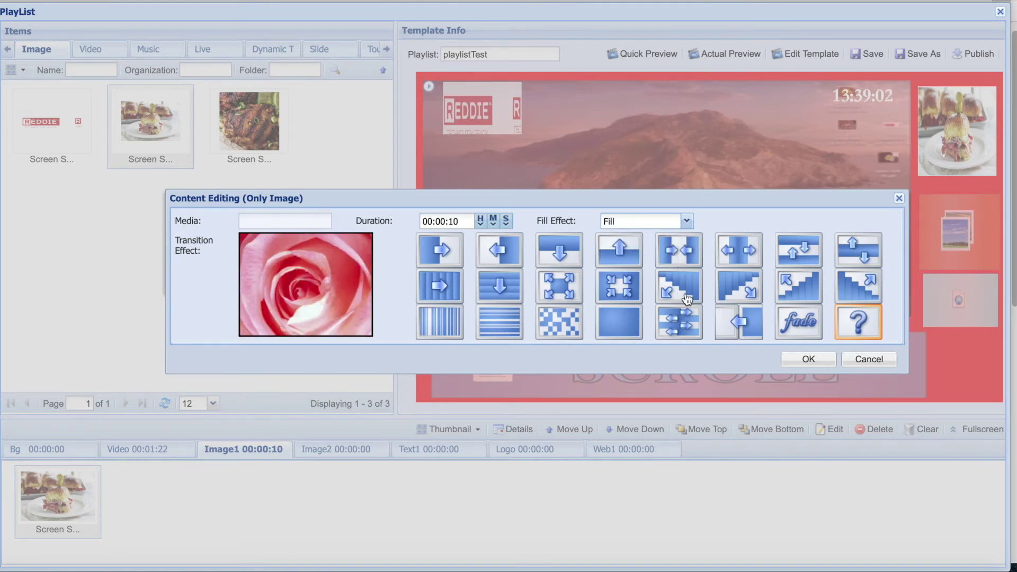
{"action": "left_click", "coordinate": [807, 359]}
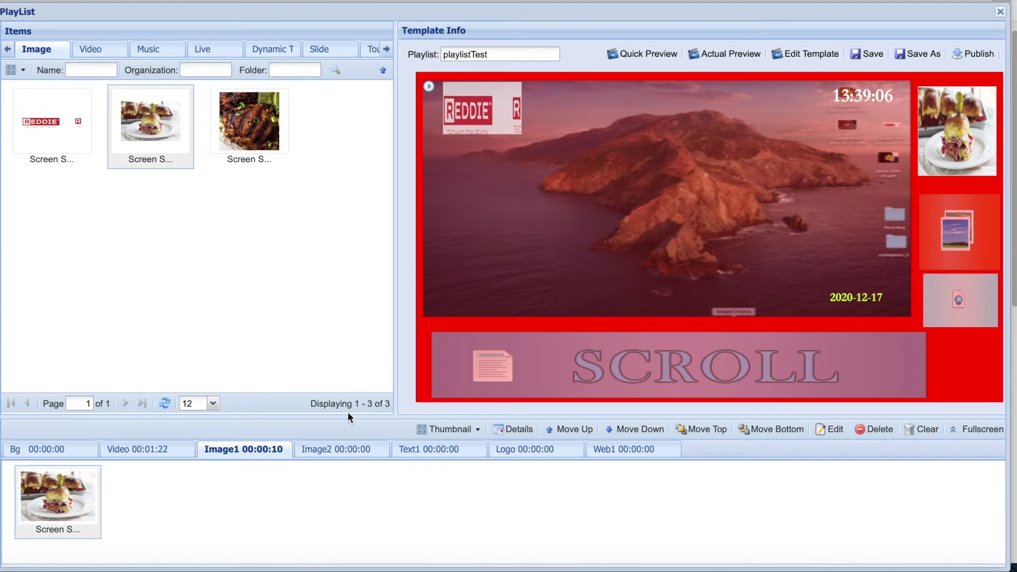
Step: Add the grilled meat picture to the Image2 area
{"action": "left_click", "coordinate": [331, 450]}
{"action": "left_click_drag", "start_coordinate": [240, 128], "coordinate": [75, 463]}
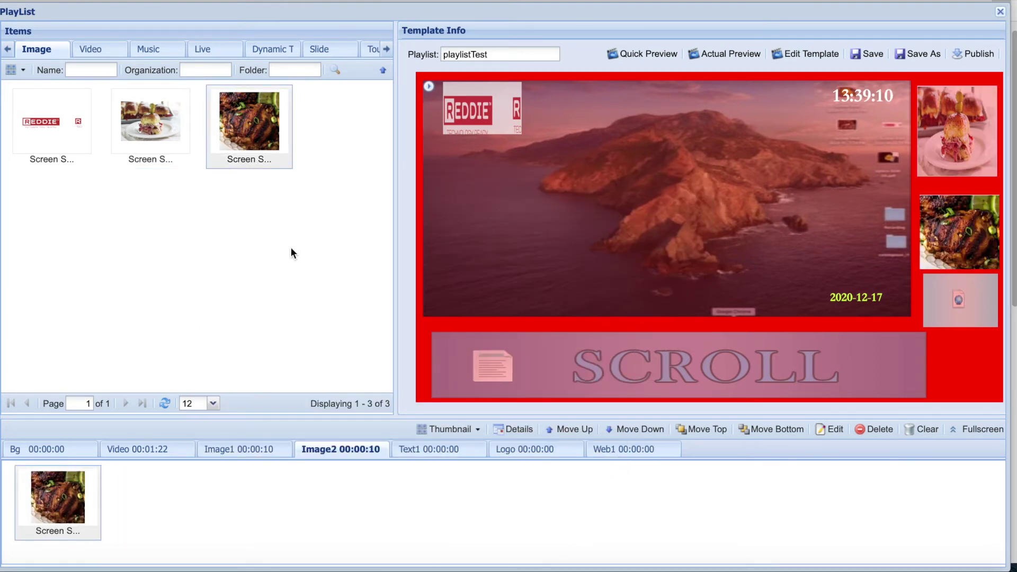
Step: Enter "Text Here" in the Text1 scrolling area and replace it with the News RSS feed
{"action": "left_click", "coordinate": [411, 449]}
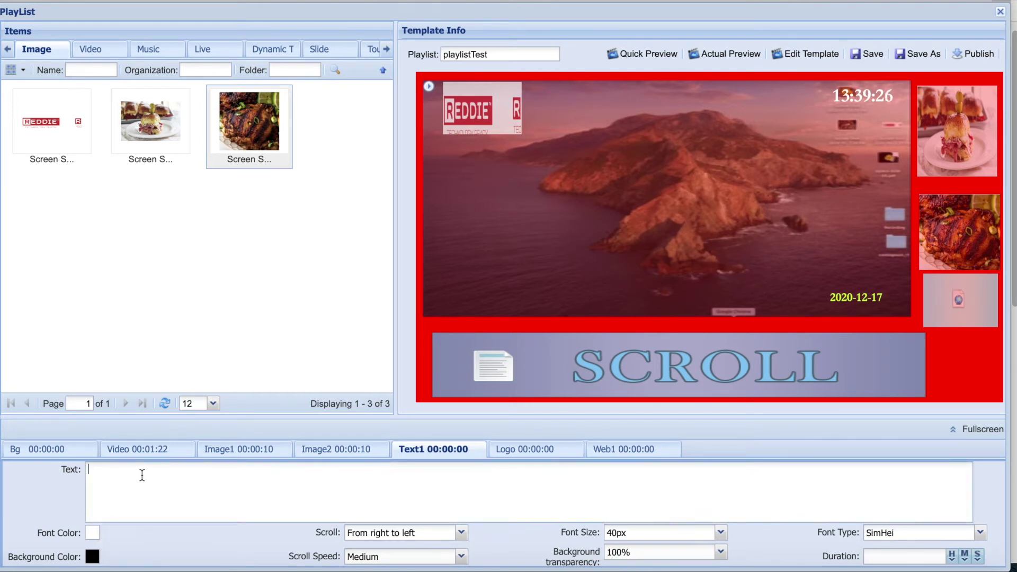
{"action": "type", "text": "Text Here"}
{"action": "left_click", "coordinate": [273, 51]}
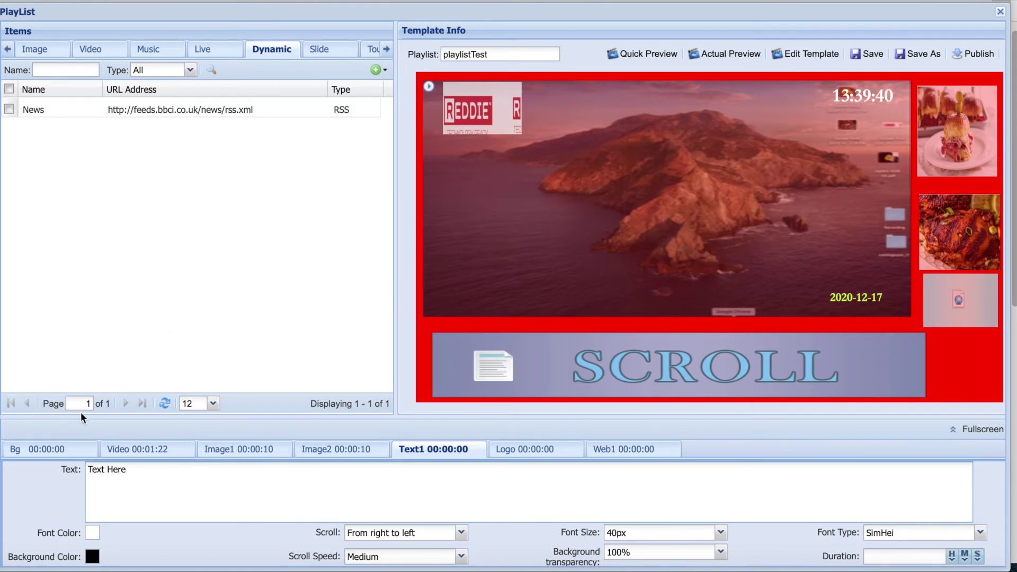
{"action": "left_click_drag", "start_coordinate": [126, 469], "coordinate": [79, 468]}
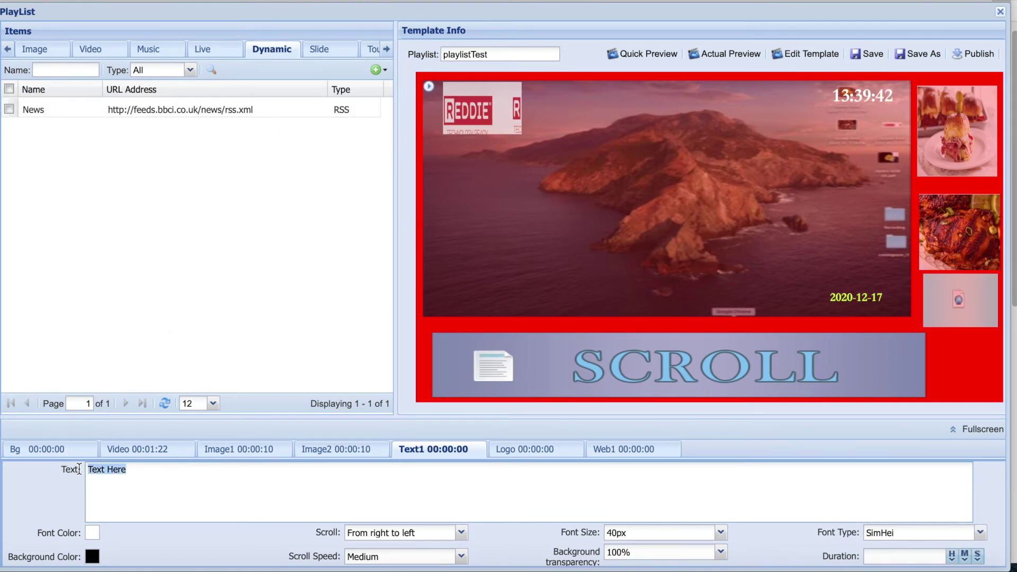
{"action": "left_click_drag", "start_coordinate": [240, 108], "coordinate": [100, 464]}
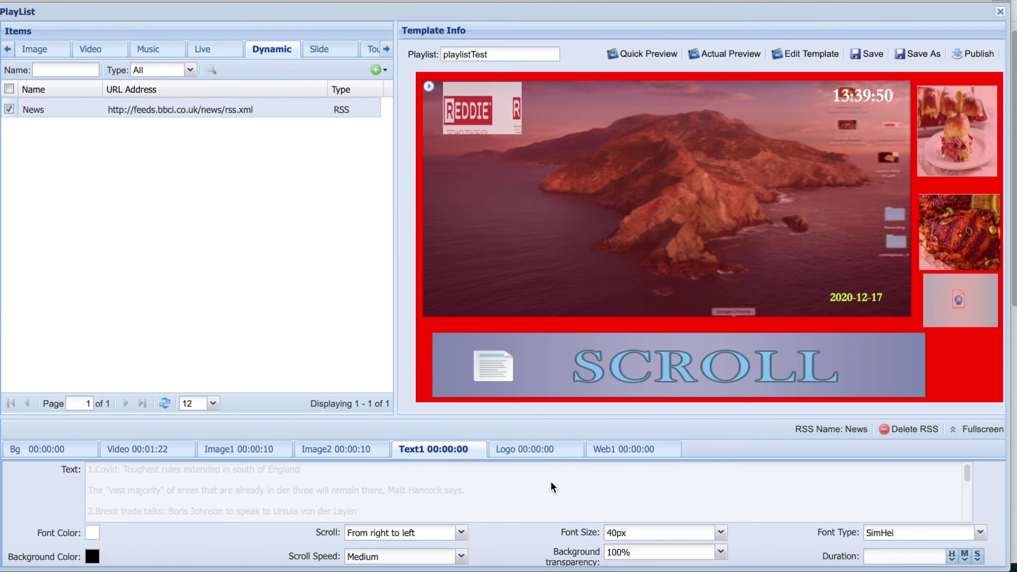
{"action": "left_click", "coordinate": [627, 450]}
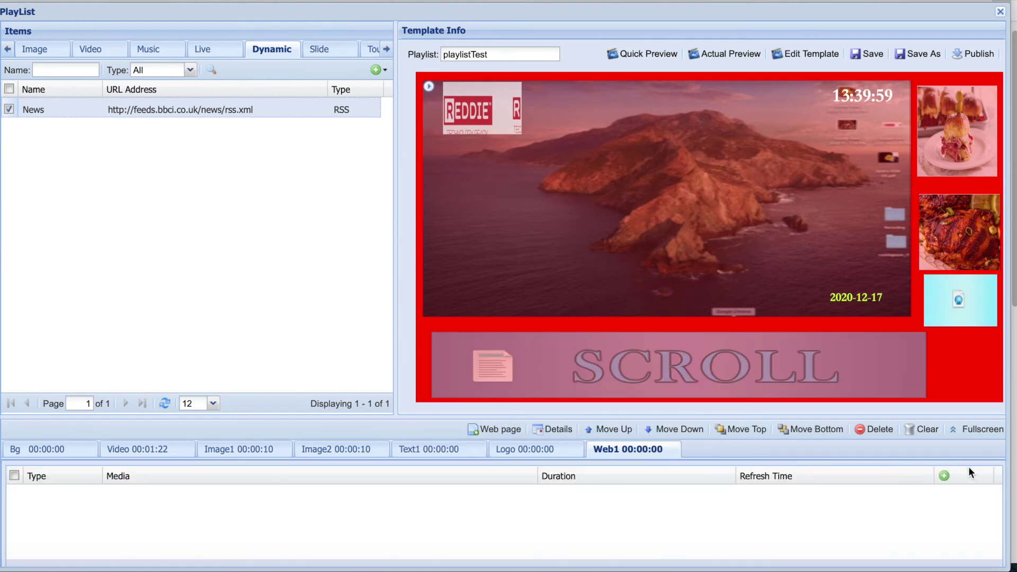
{"action": "left_click", "coordinate": [946, 476]}
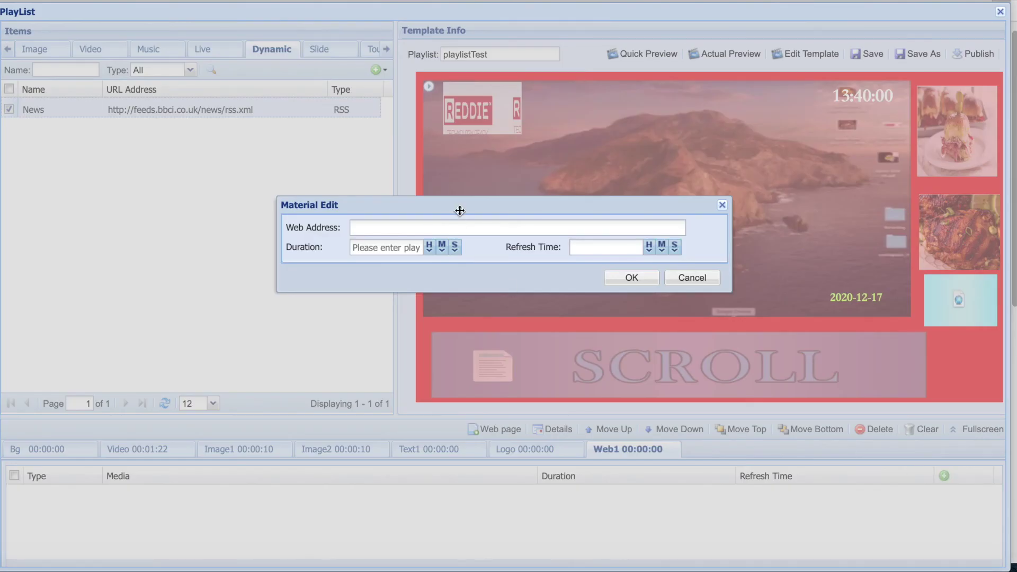
{"action": "left_click", "coordinate": [458, 226]}
{"action": "right_click", "coordinate": [457, 226]}
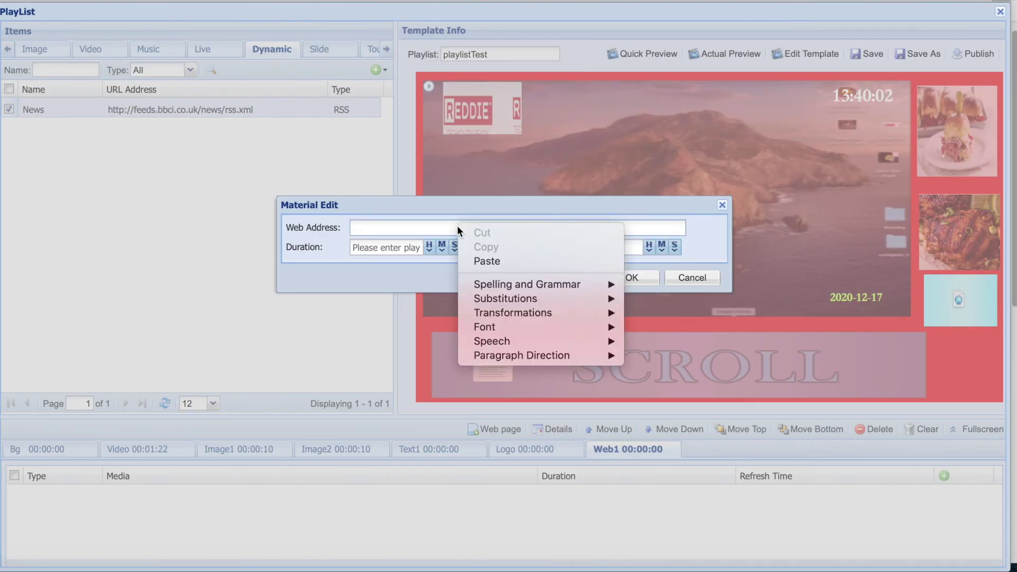
{"action": "left_click", "coordinate": [488, 258]}
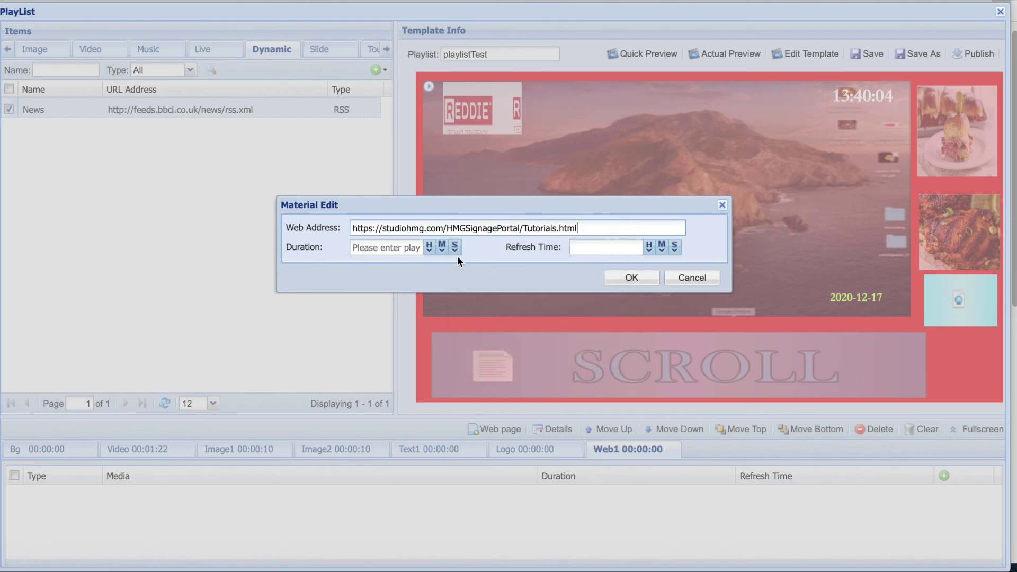
{"action": "left_click", "coordinate": [429, 248]}
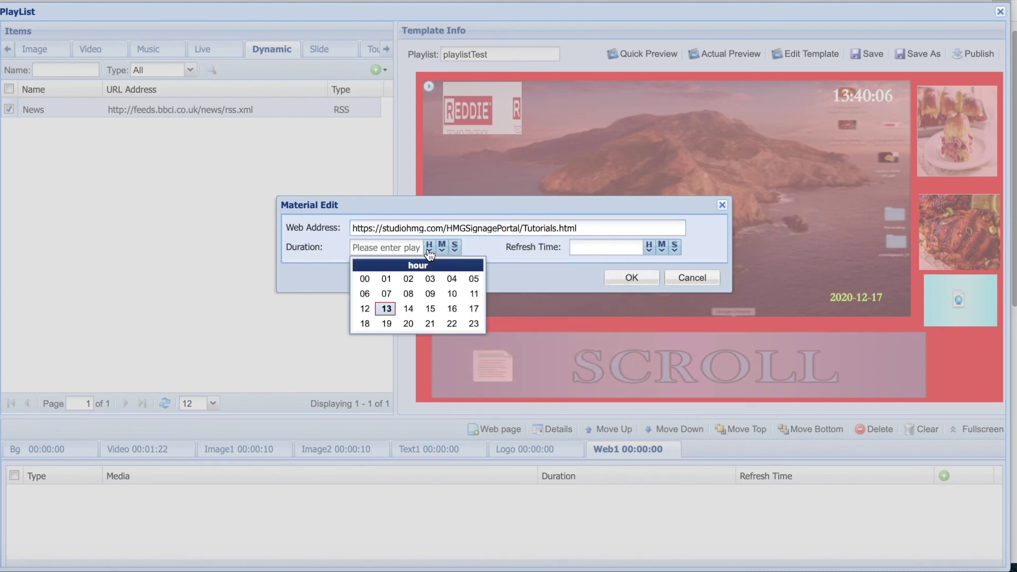
{"action": "left_click", "coordinate": [408, 279]}
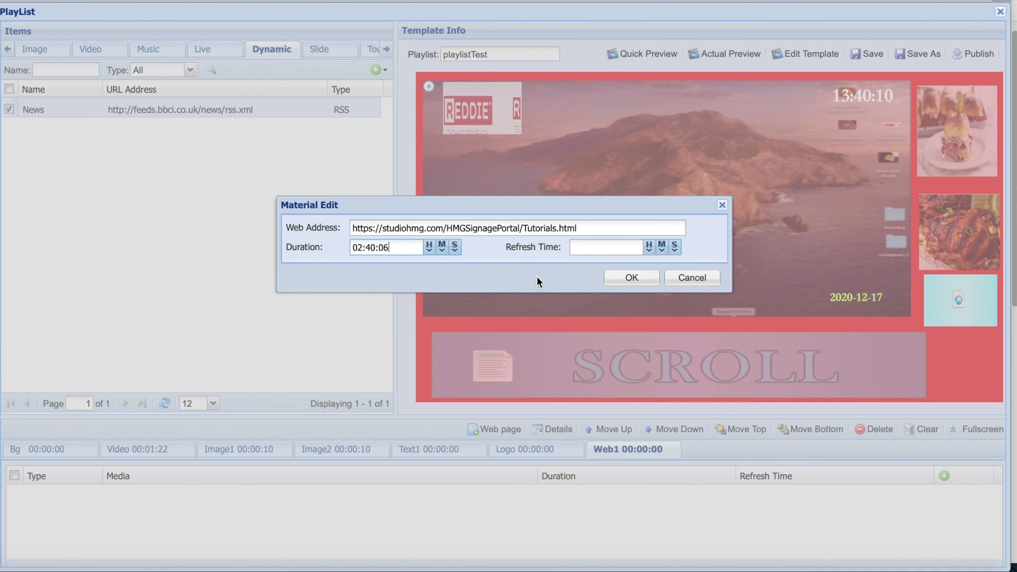
{"action": "left_click", "coordinate": [628, 279]}
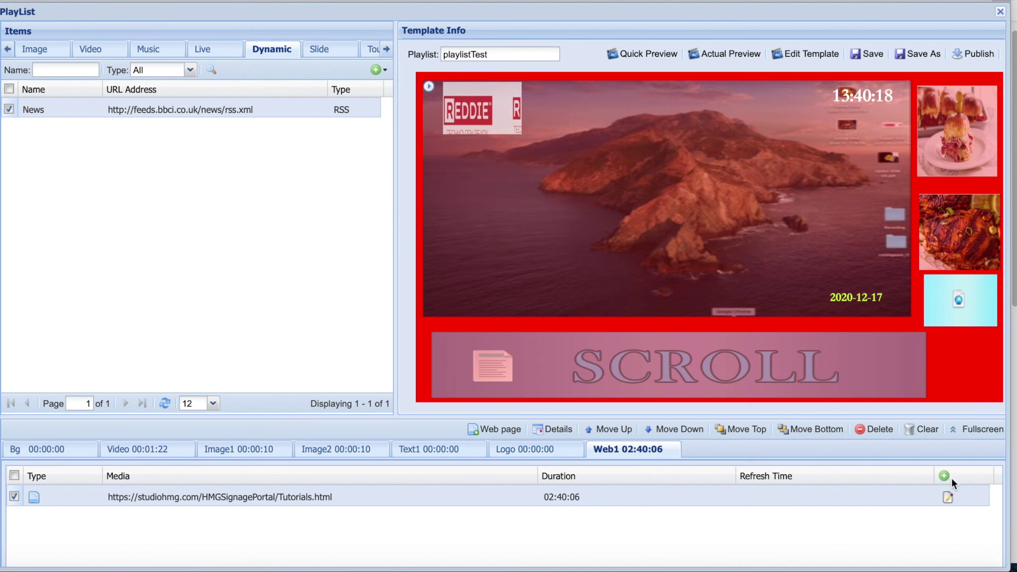
Step: Save the playlist and close the playlist editor
{"action": "left_click", "coordinate": [865, 56]}
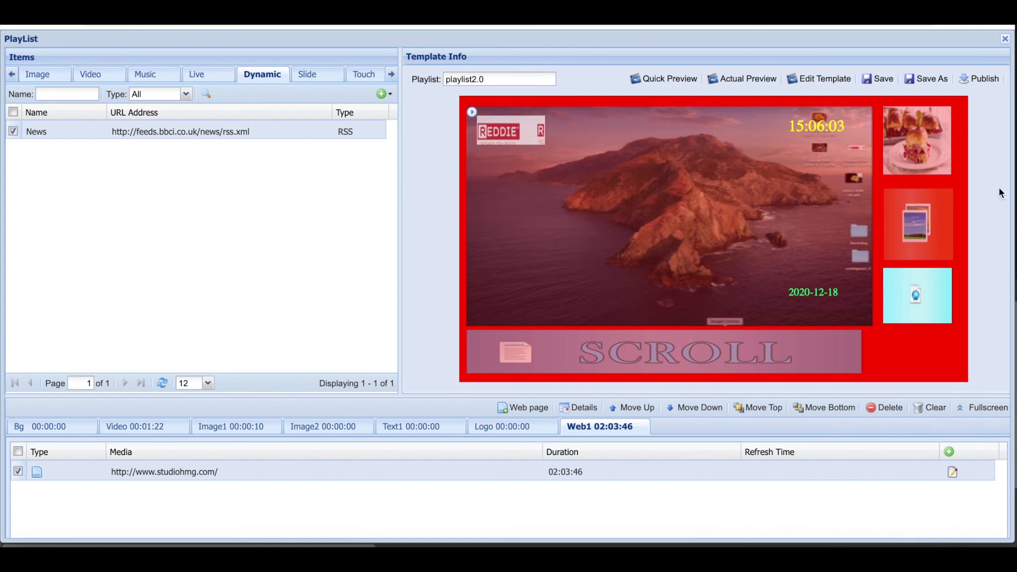
{"action": "left_click", "coordinate": [1005, 41]}
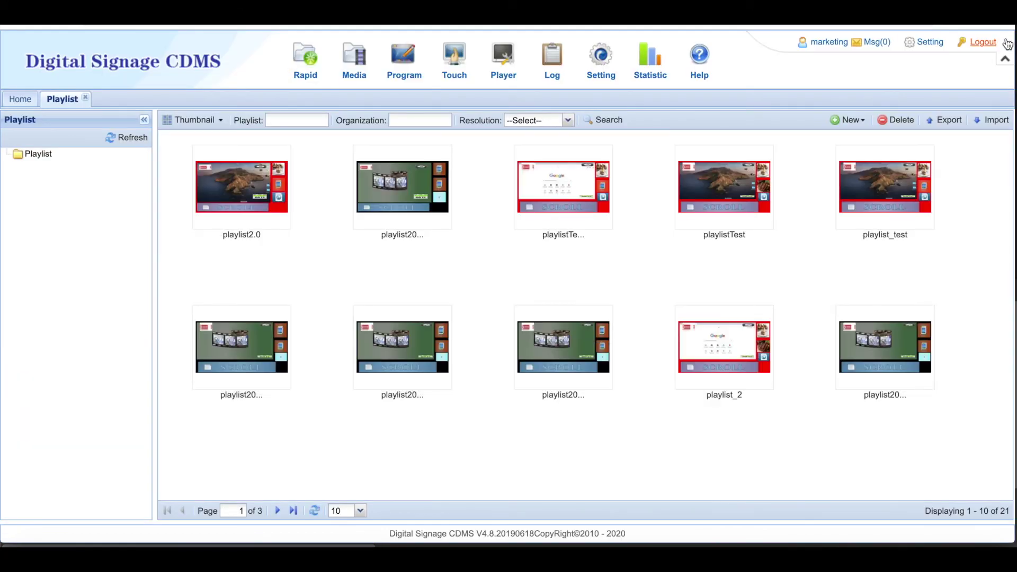